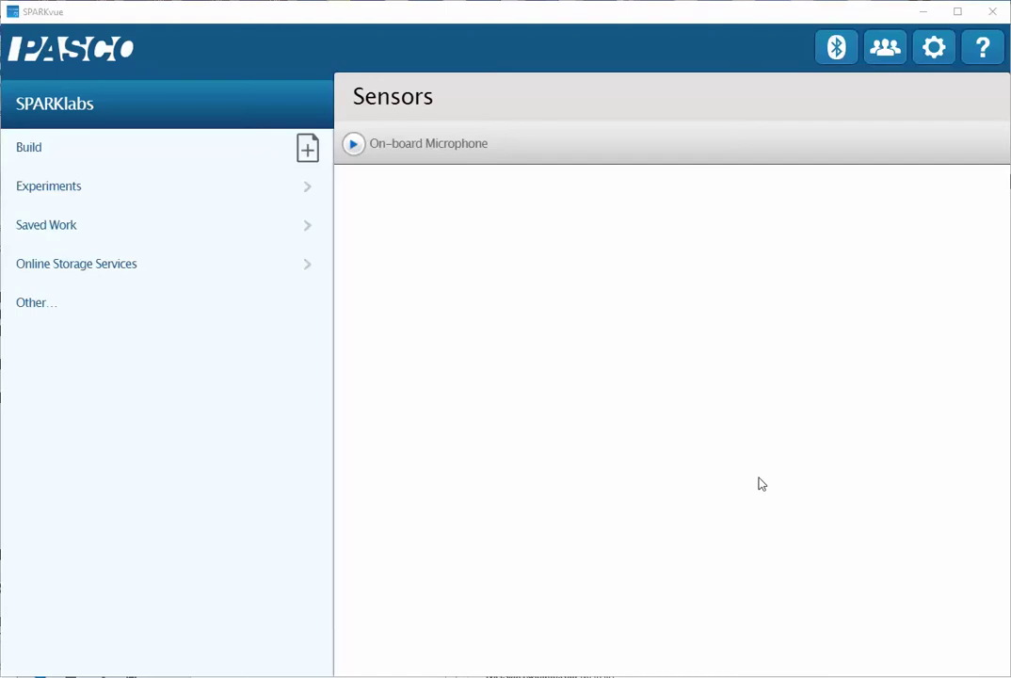
Connect the wireless Temperature 689-403 sensor and open its remote data logging configuration
left_click(835, 51)
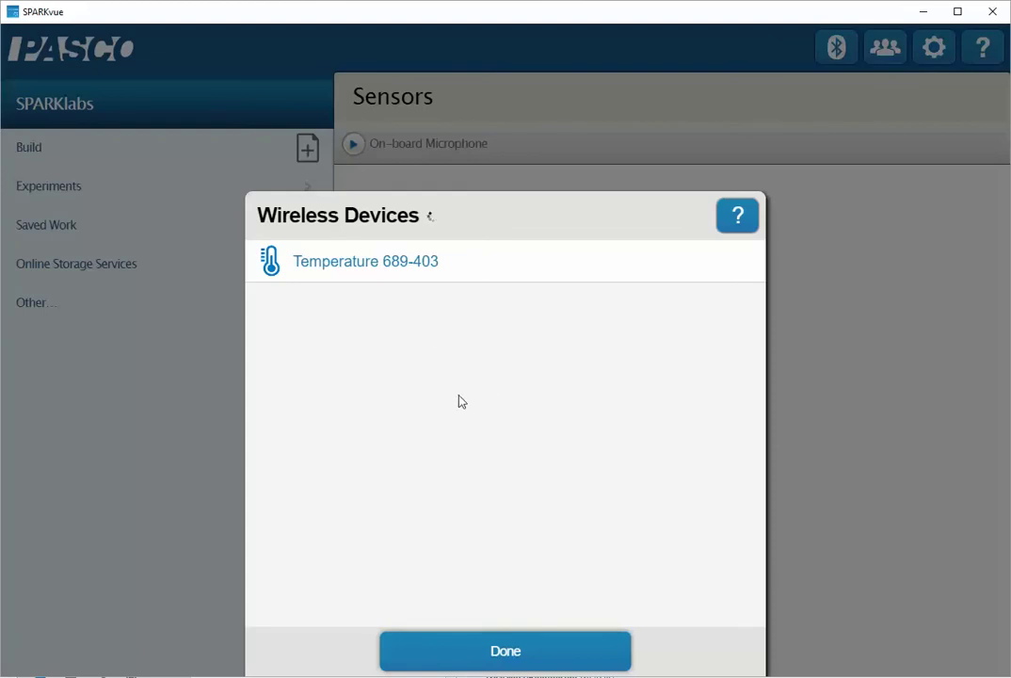
left_click(343, 266)
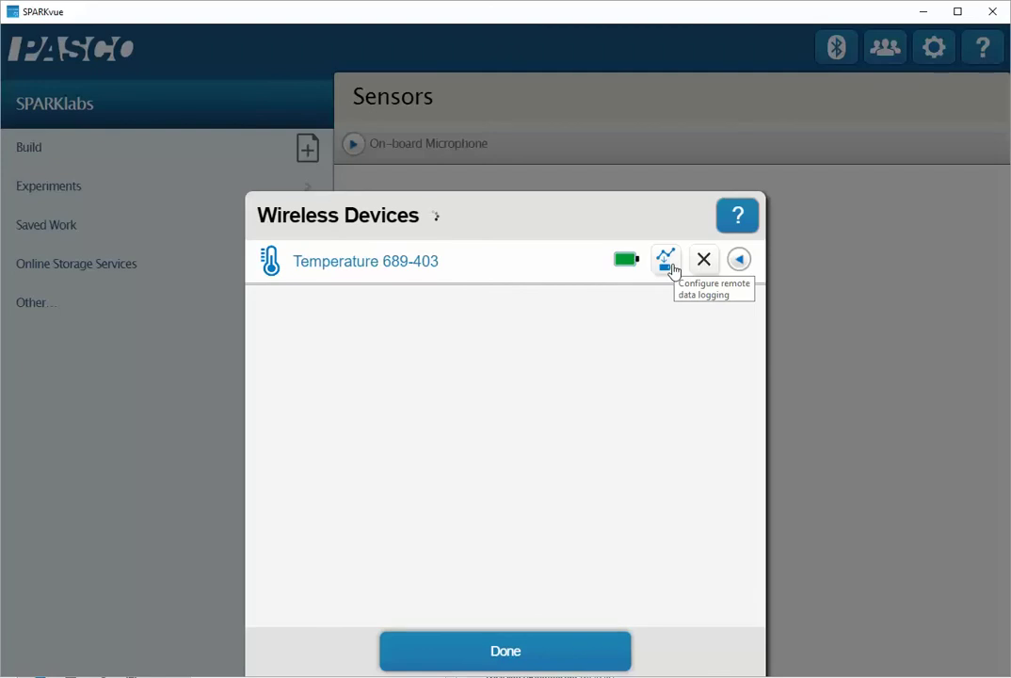
left_click(670, 268)
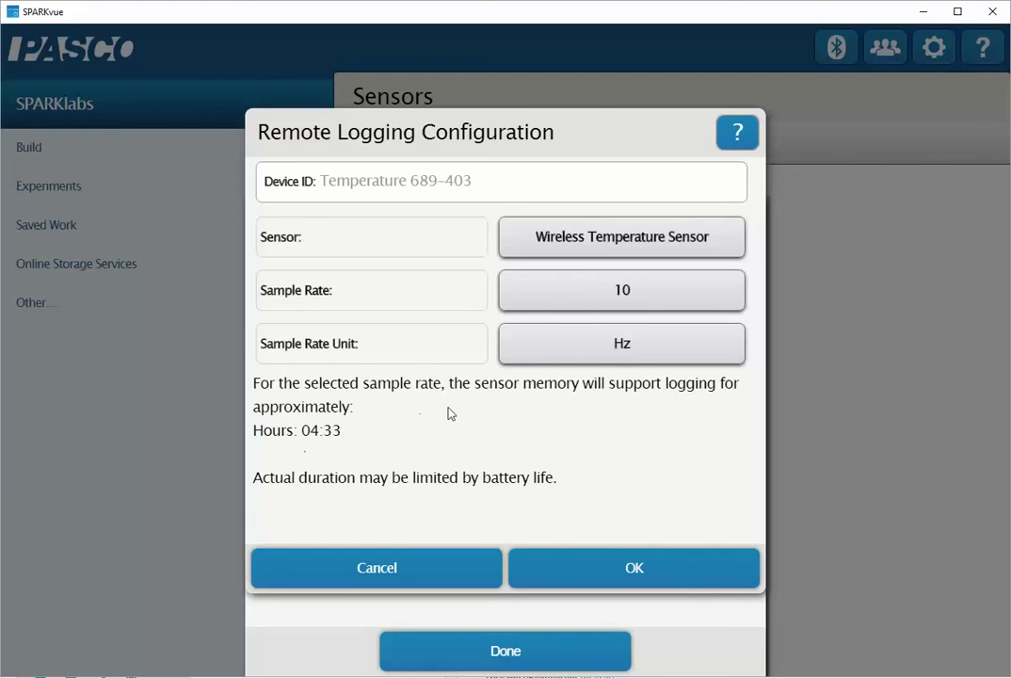
Change the remote logging sample rate from 10 Hz to 1 per minute
left_click(615, 297)
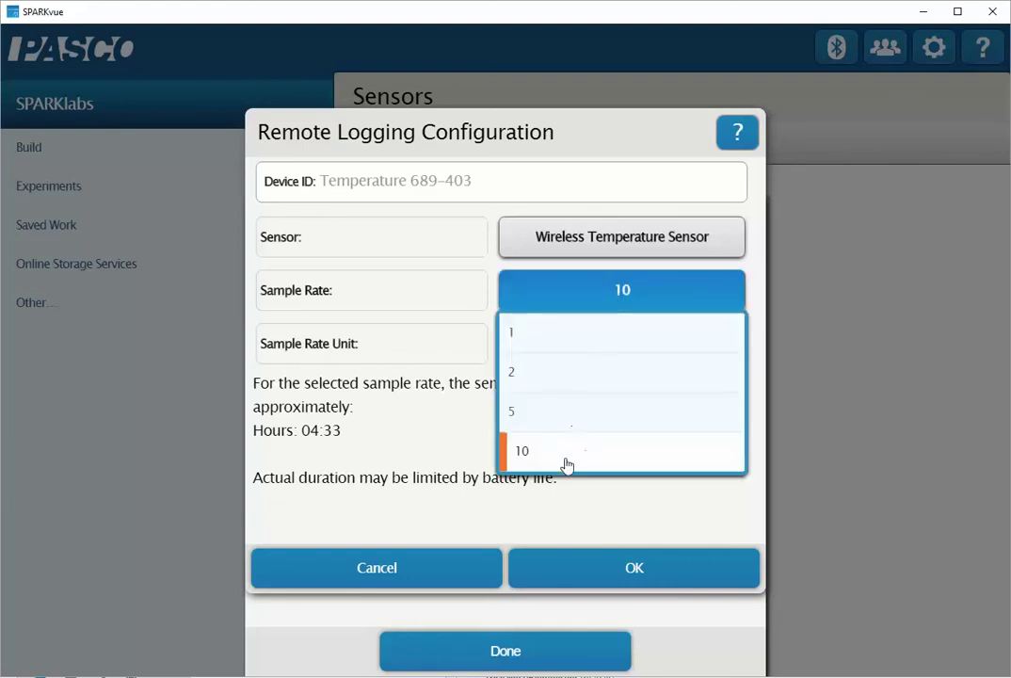
left_click(532, 335)
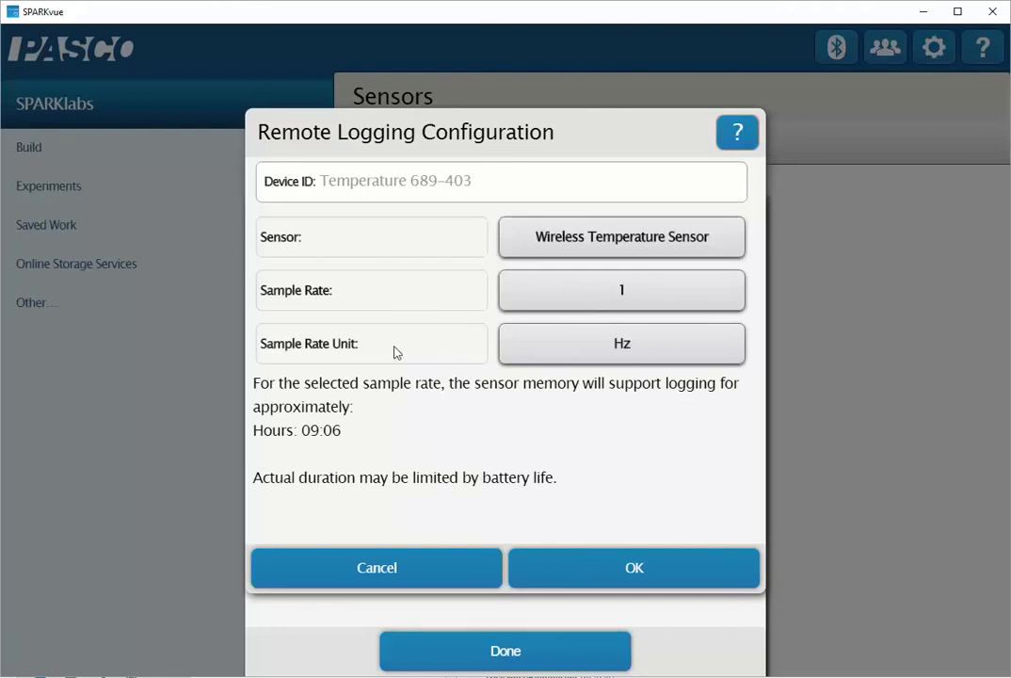
left_click(623, 346)
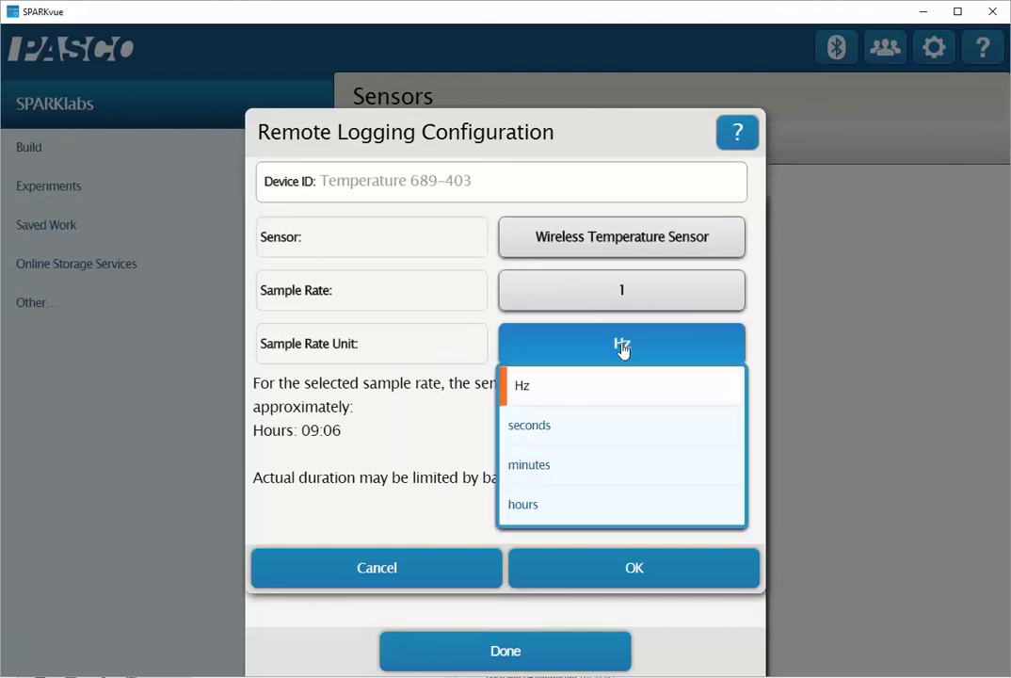
left_click(550, 471)
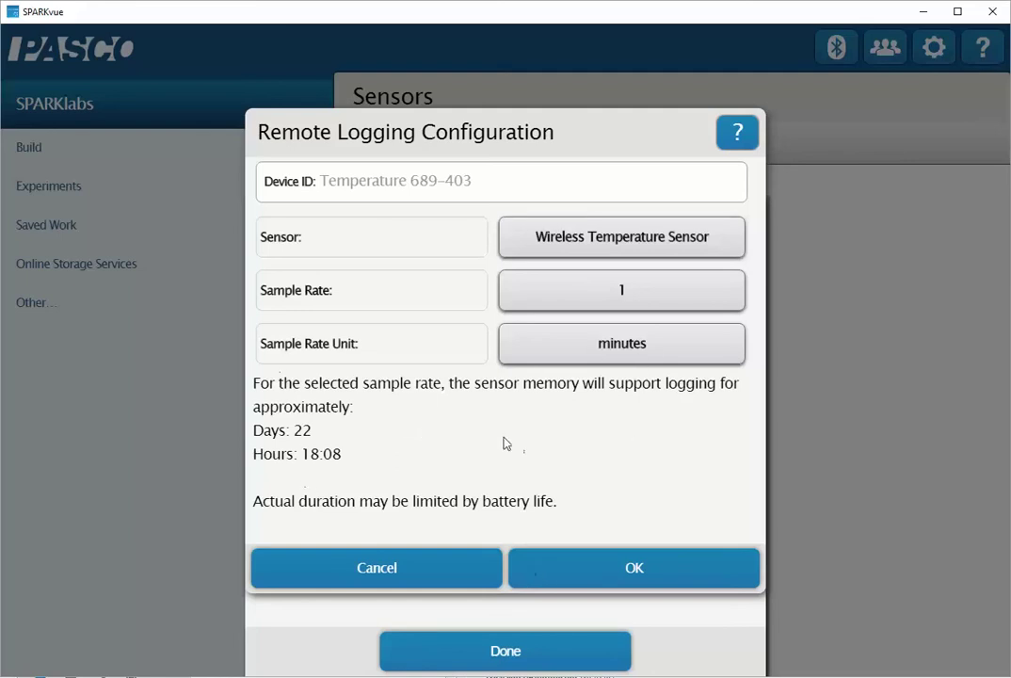
Apply the 1-per-minute configuration to start remote logging, and acknowledge the Start Data Logging message
left_click(635, 570)
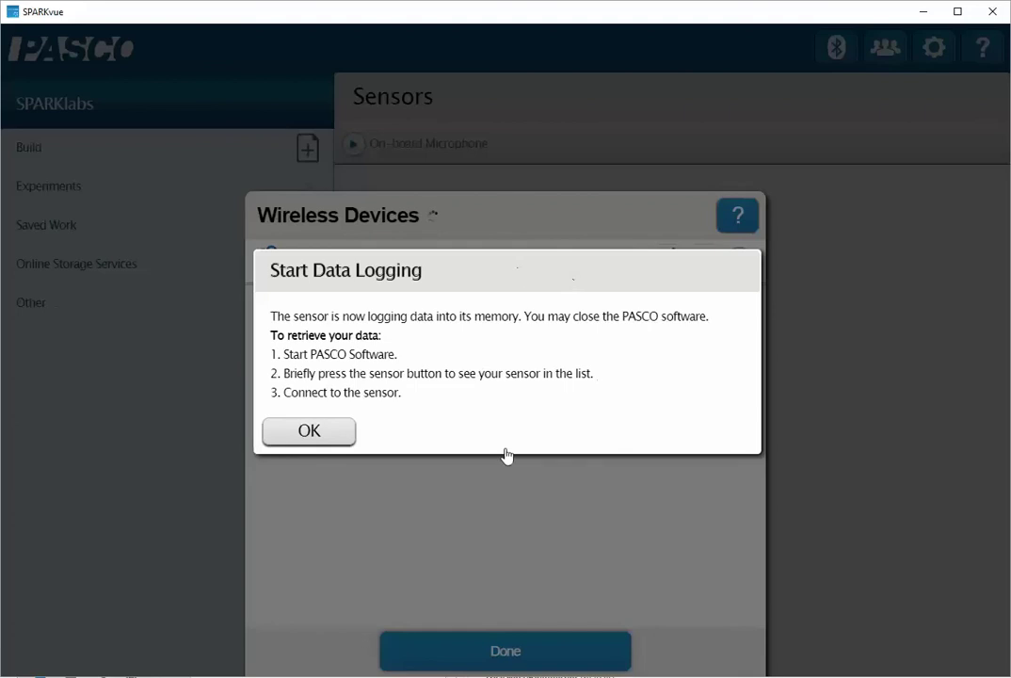
left_click(305, 437)
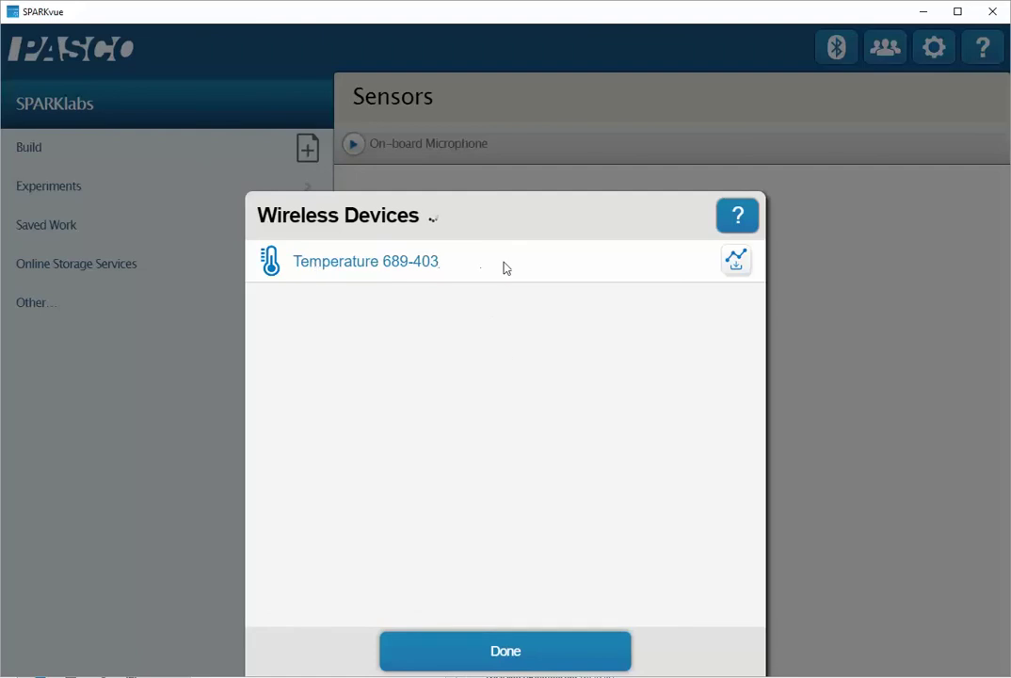
Reconnect to Temperature 689-403 through its logged-data button in Wireless Devices
left_click(736, 261)
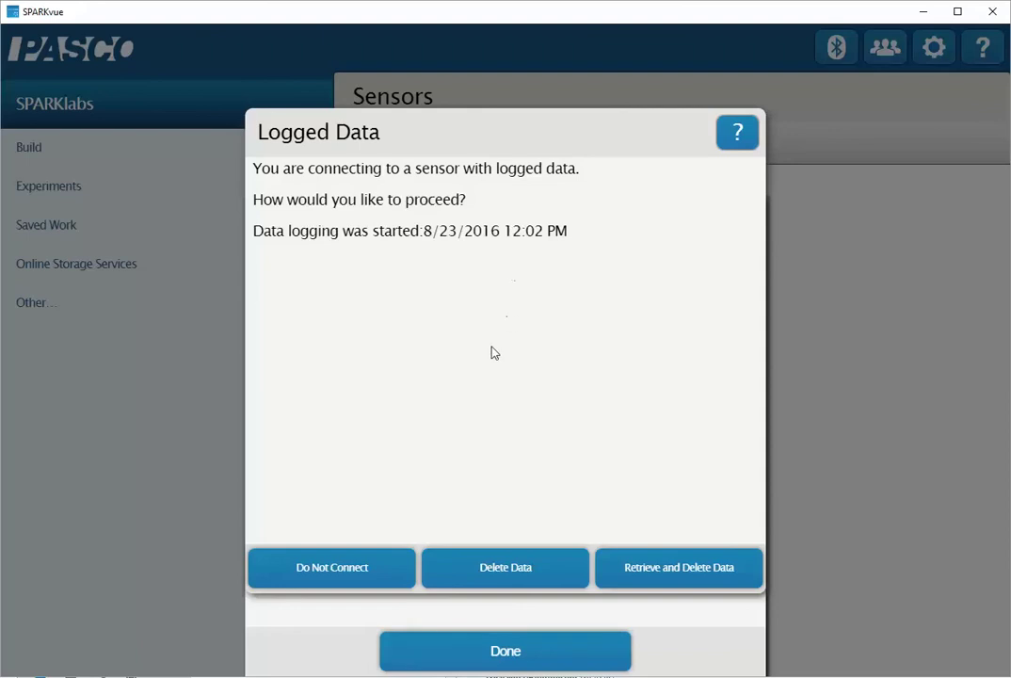
Retrieve and delete the sensor's logged data, confirming and acknowledging, so it plots as Run 1
left_click(686, 570)
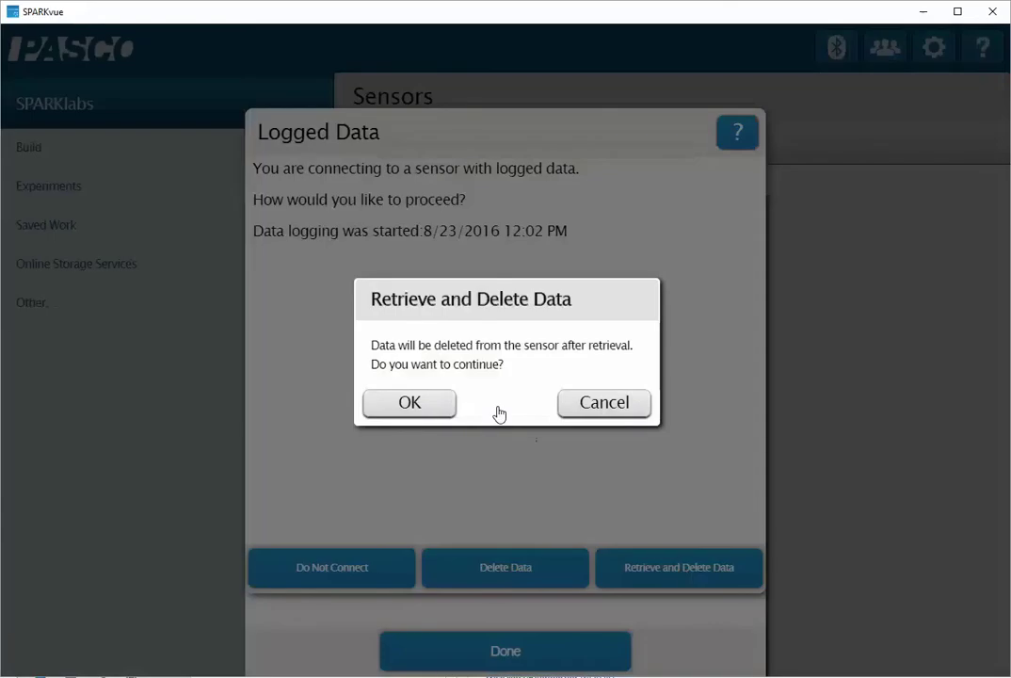
left_click(404, 405)
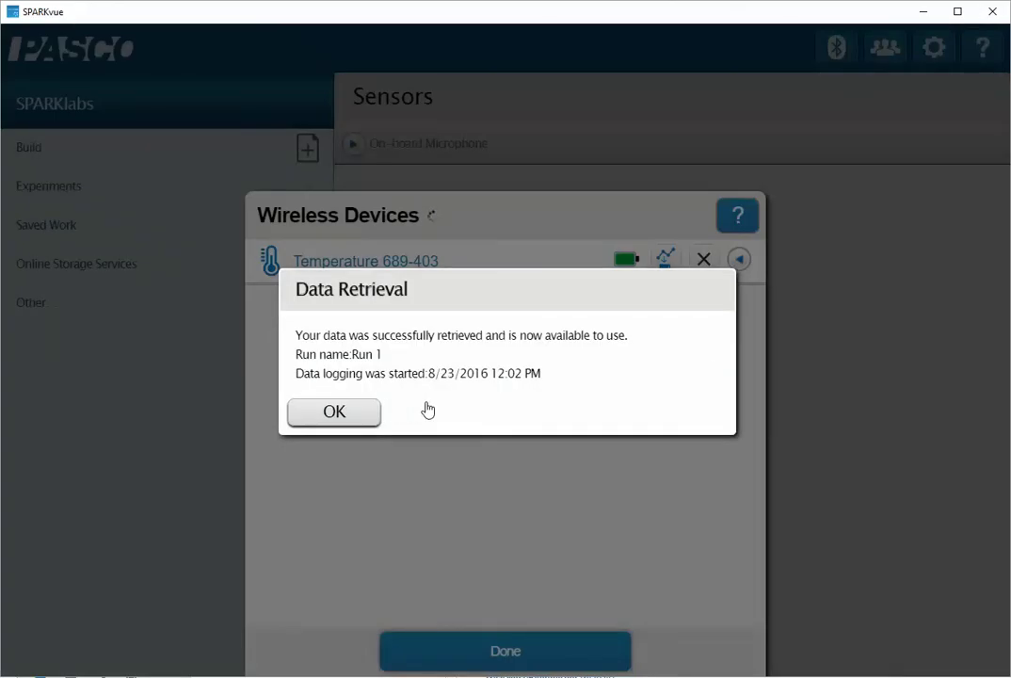
left_click(337, 414)
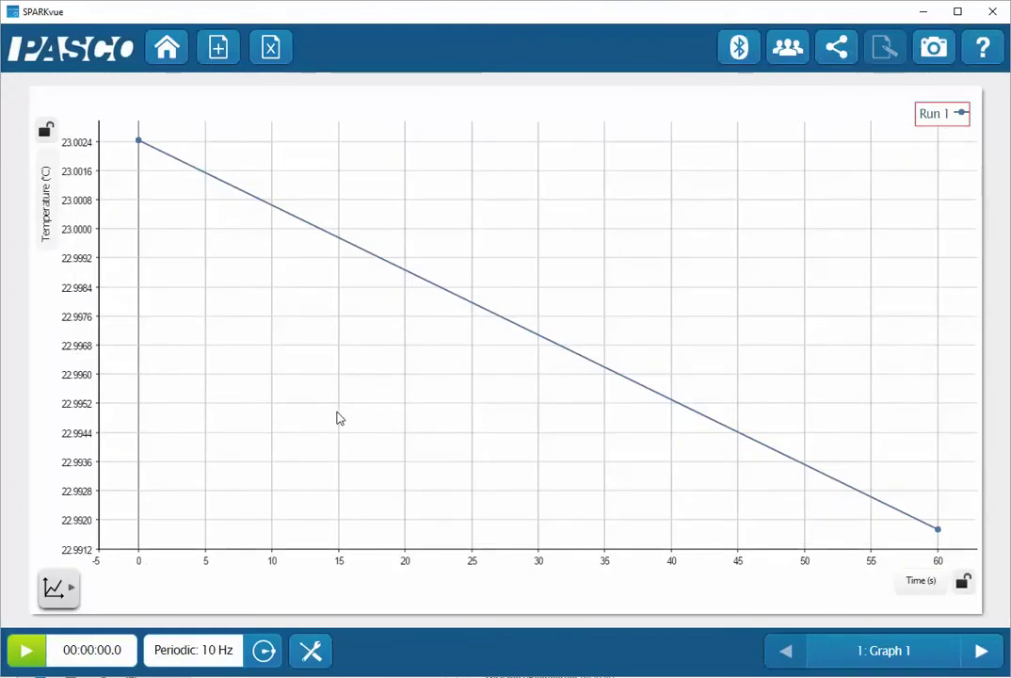